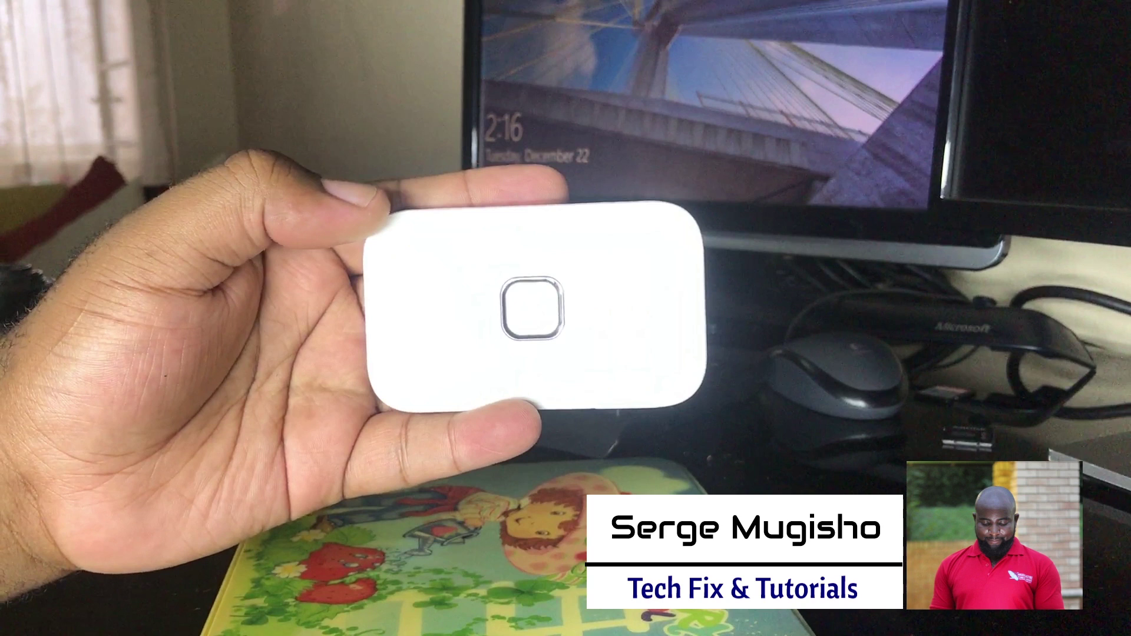
key(space)
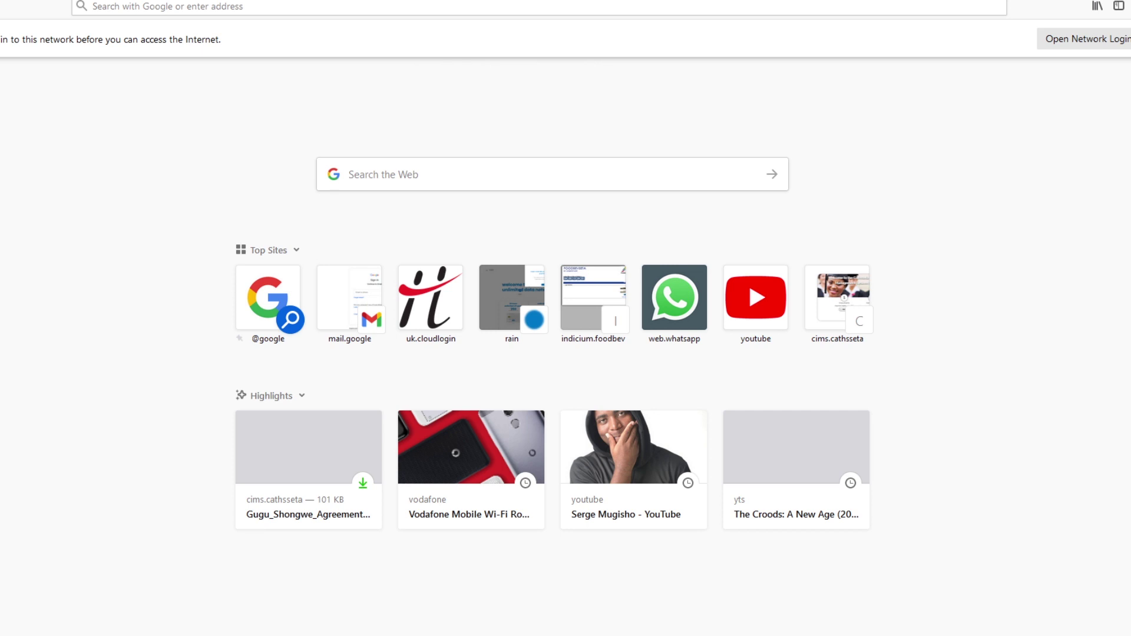
click(261, 8)
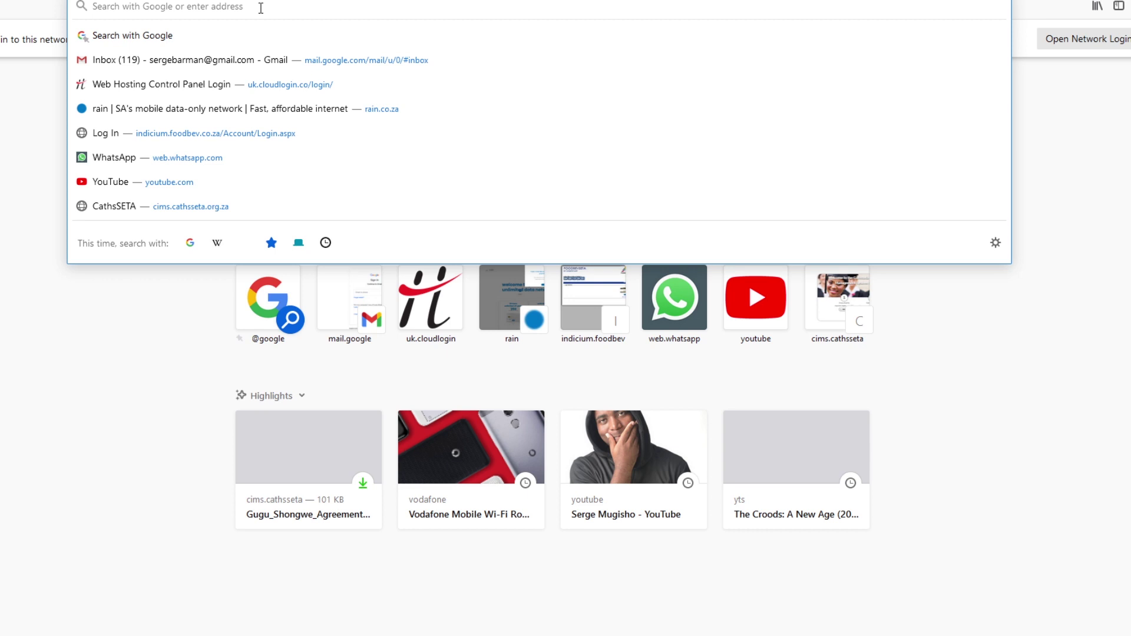
text(vodap)
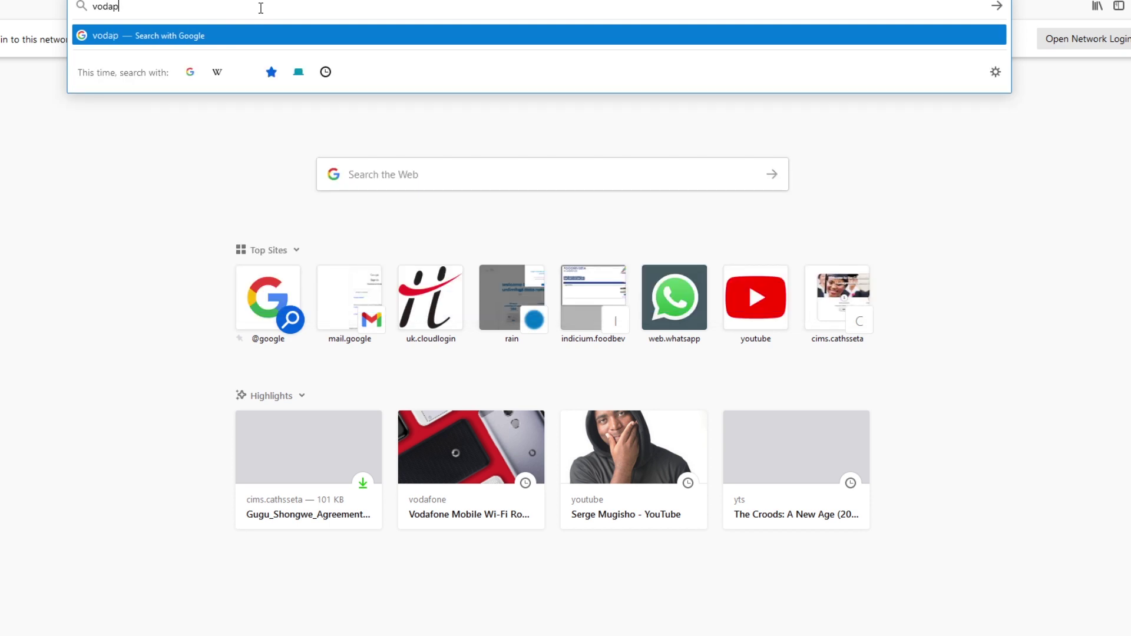
key(BackSpace)
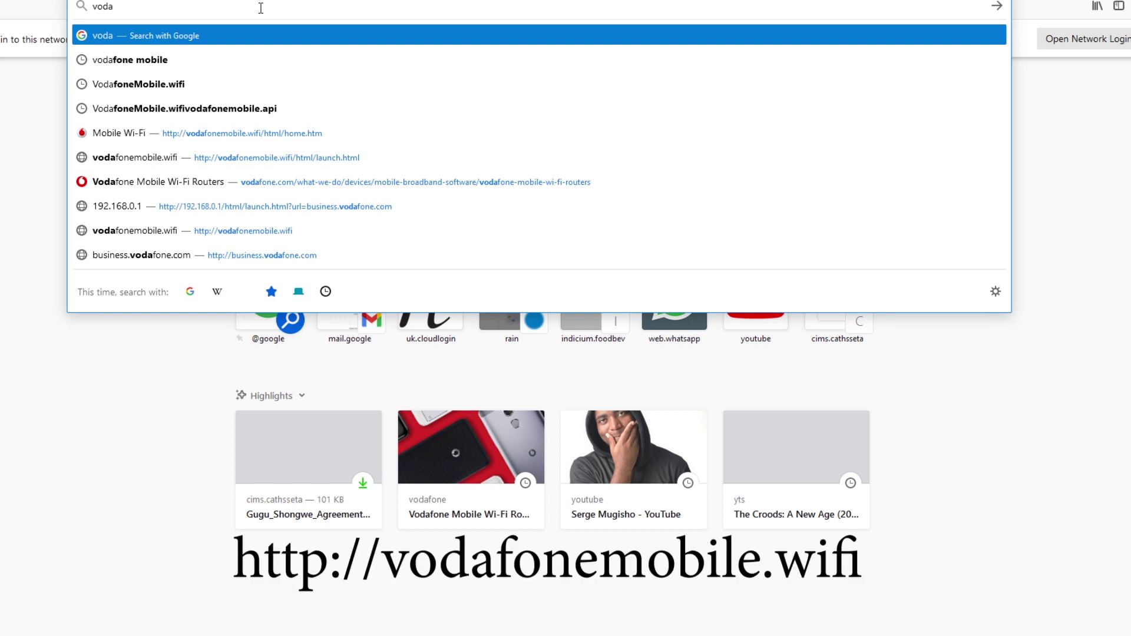
key(Down)
key(Down)
key(Down)
key(Down)
key(BackSpace)
key(BackSpace)
key(BackSpace)
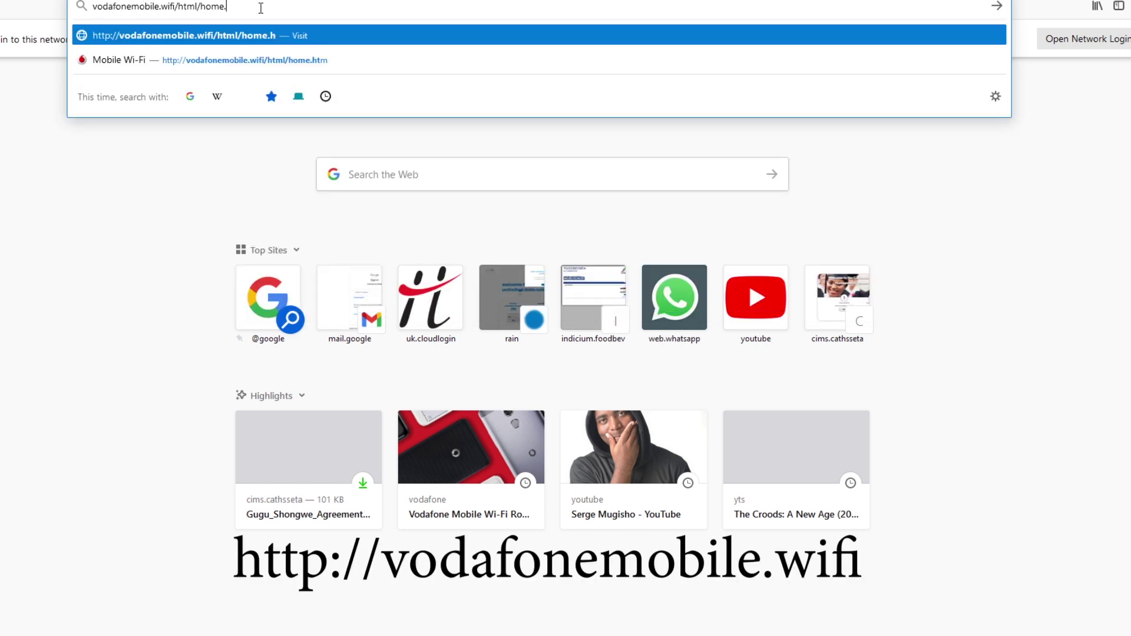
key(BackSpace)
key(BackSpace)
key(BackSpace)
key(BackSpace)
key(BackSpace)
key(BackSpace)
key(BackSpace)
key(BackSpace)
key(BackSpace)
key(BackSpace)
key(BackSpace)
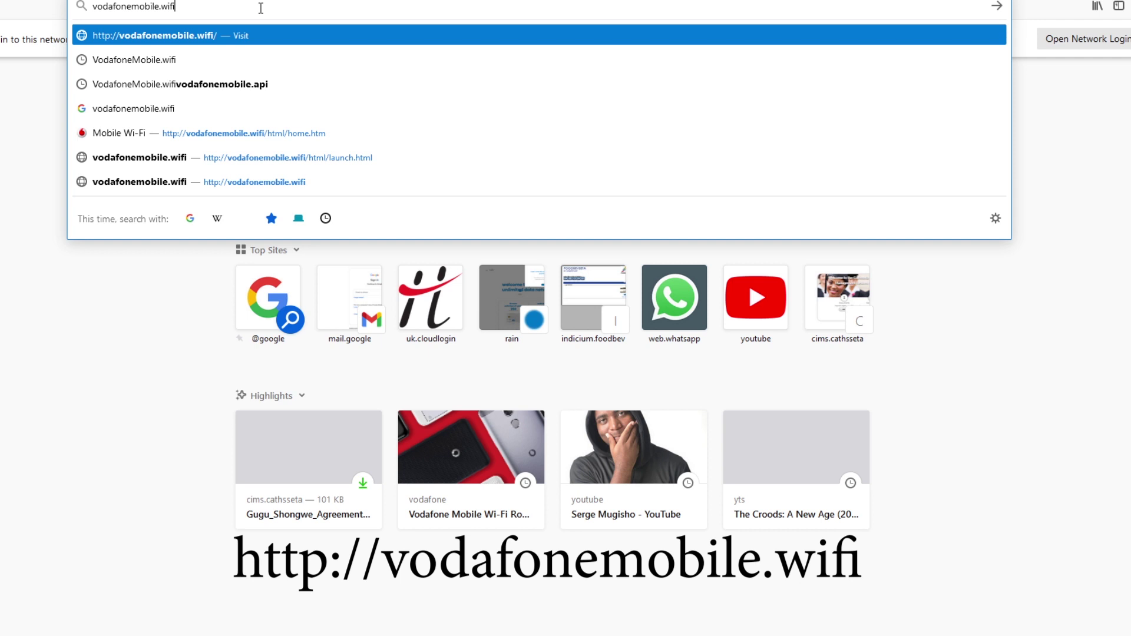
click(156, 36)
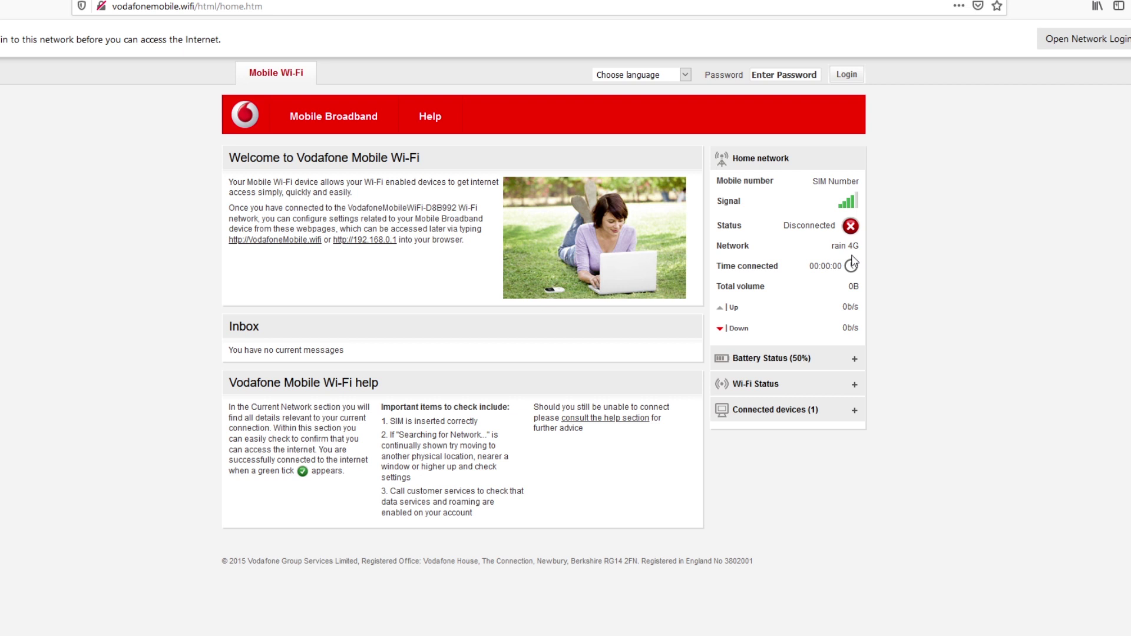
- Log in with the admin password and decline Firefox's offer to save the login
click(770, 75)
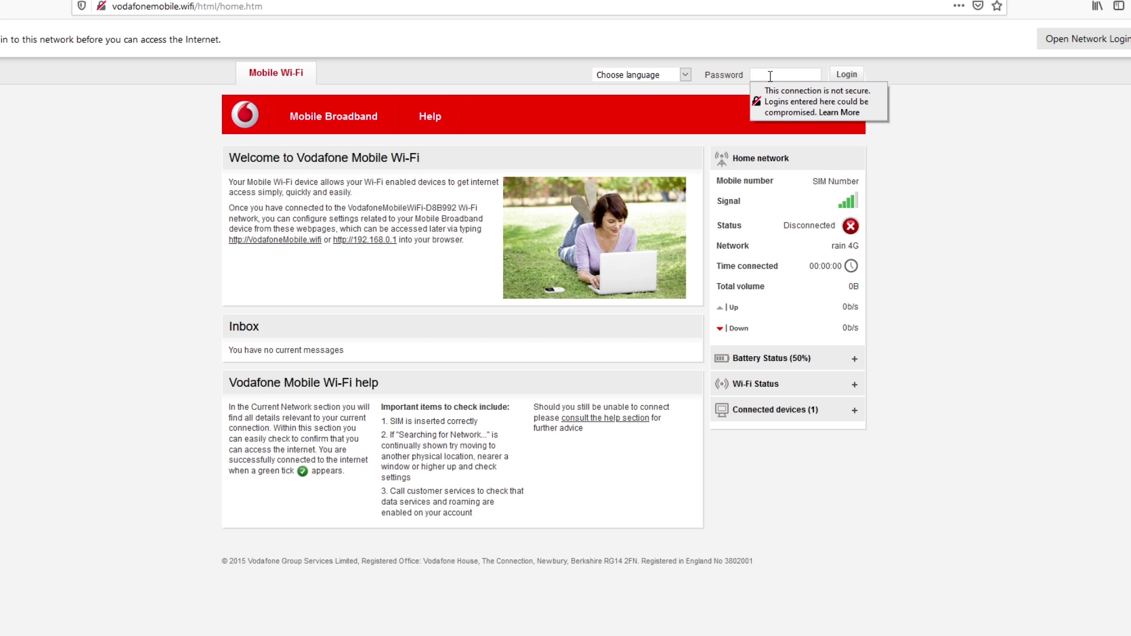
text(admi)
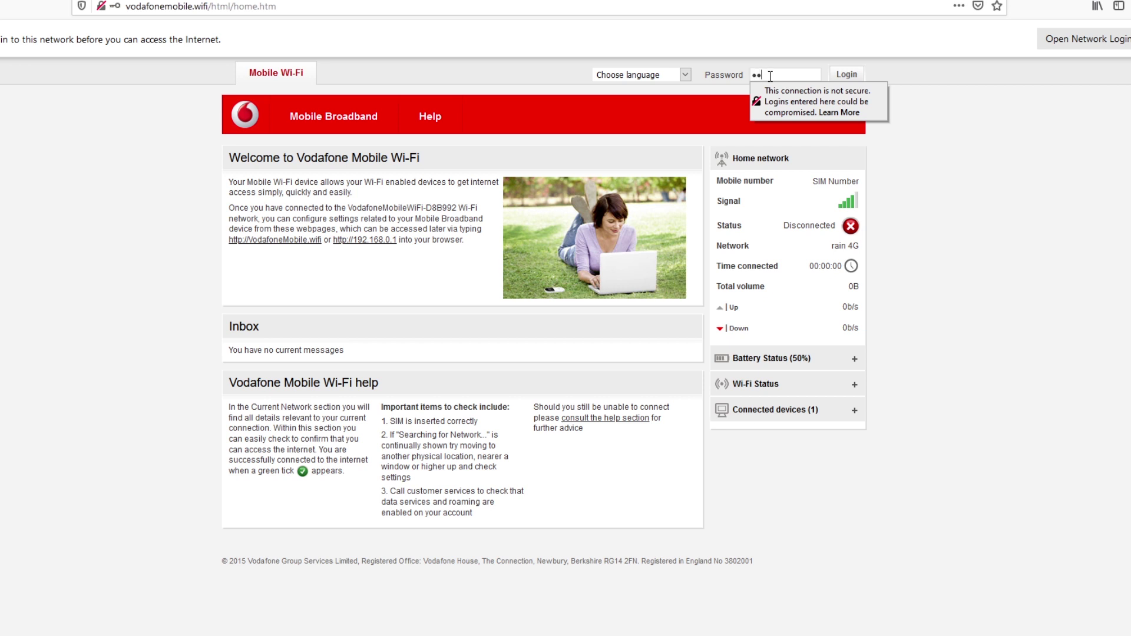
text(n)
click(856, 77)
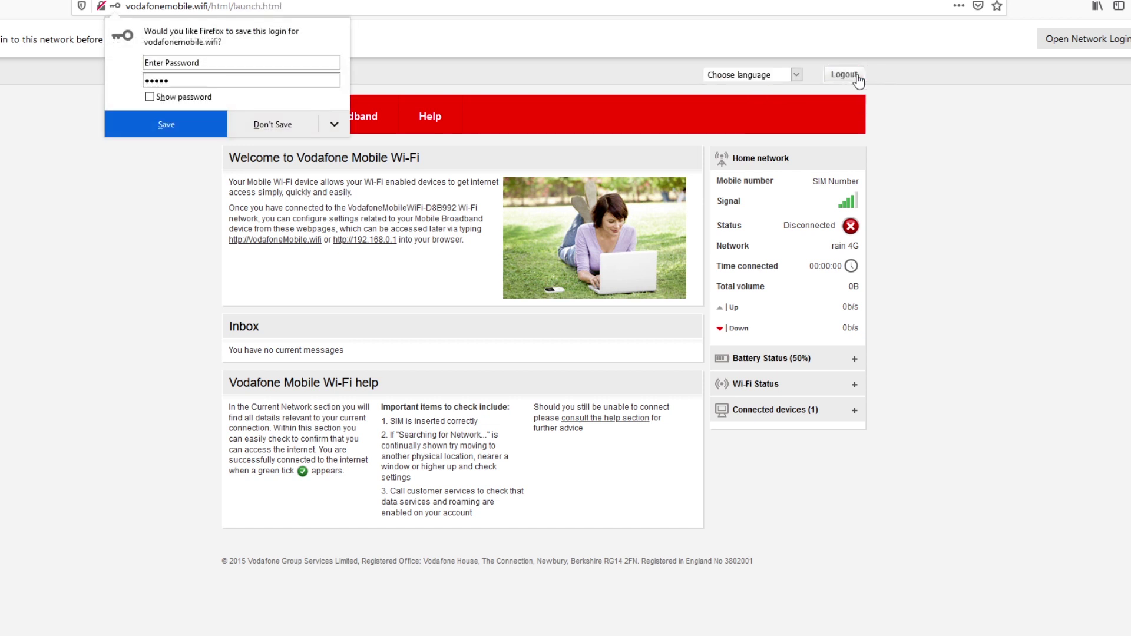
click(290, 126)
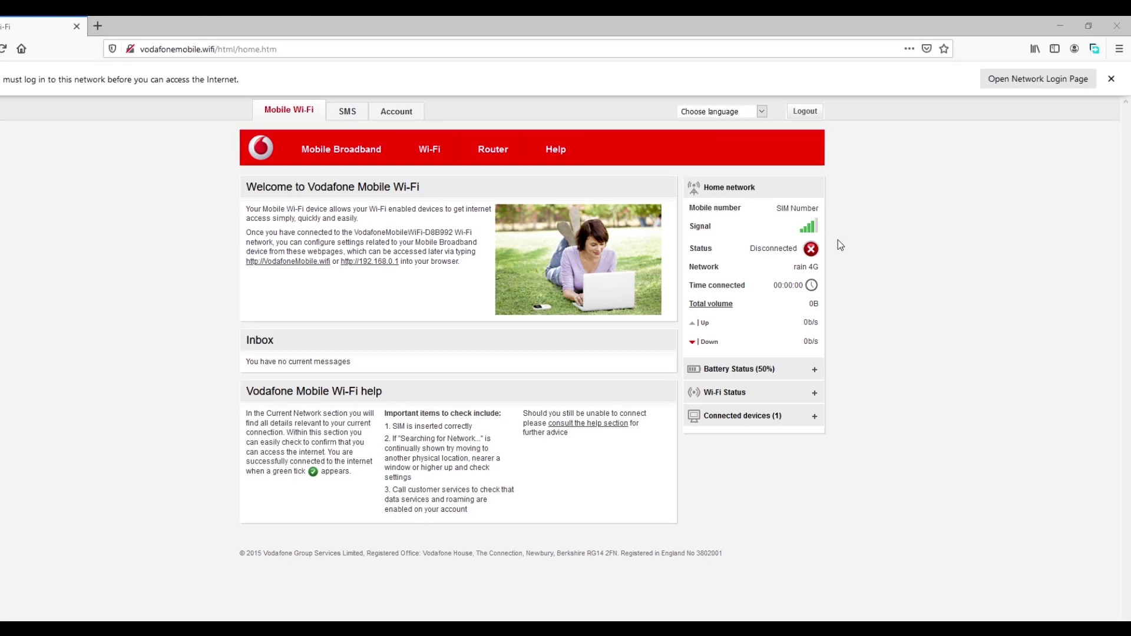
- Dismiss the network-login notice and go to the Mobile Broadband Connection settings
click(1111, 79)
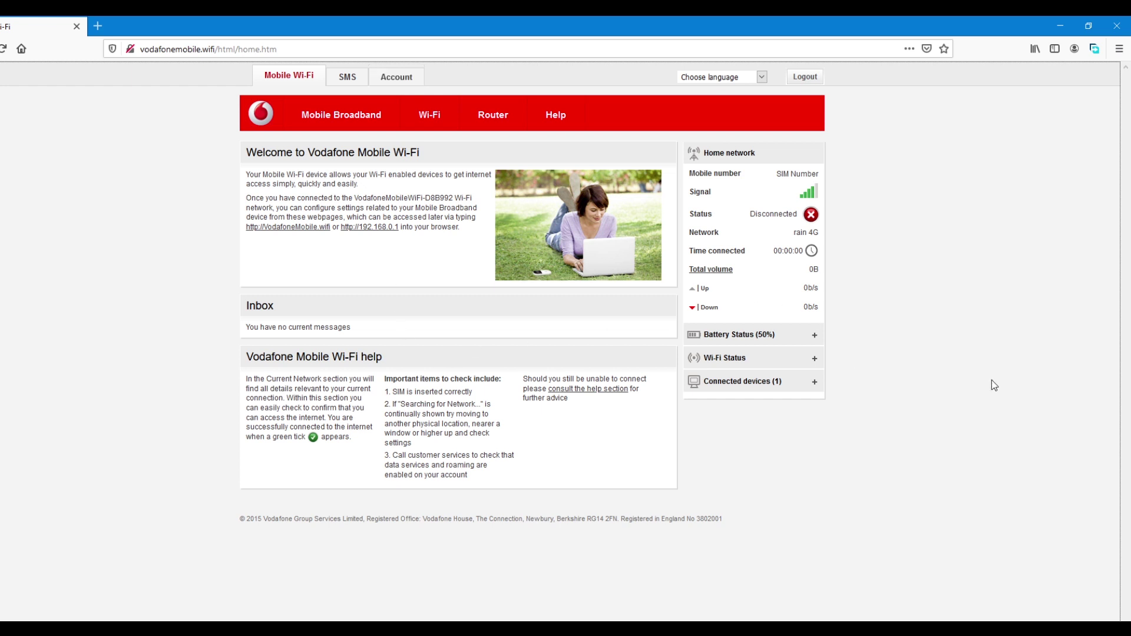
click(335, 121)
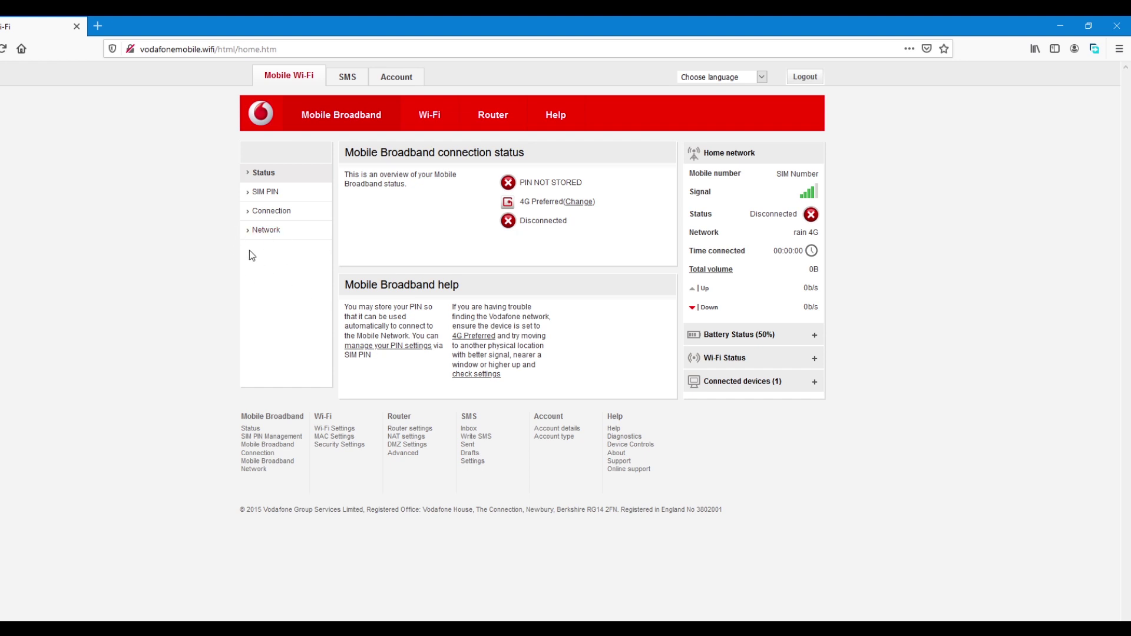
click(266, 215)
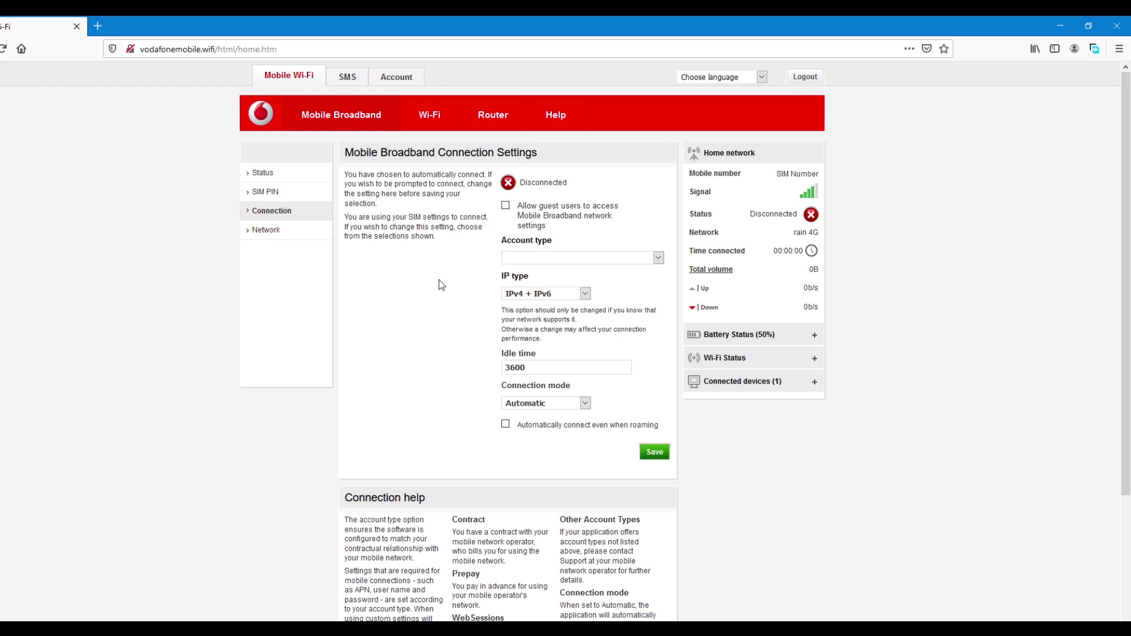
- Choose a Custom account type with APN 'rain' and number *101#
click(523, 259)
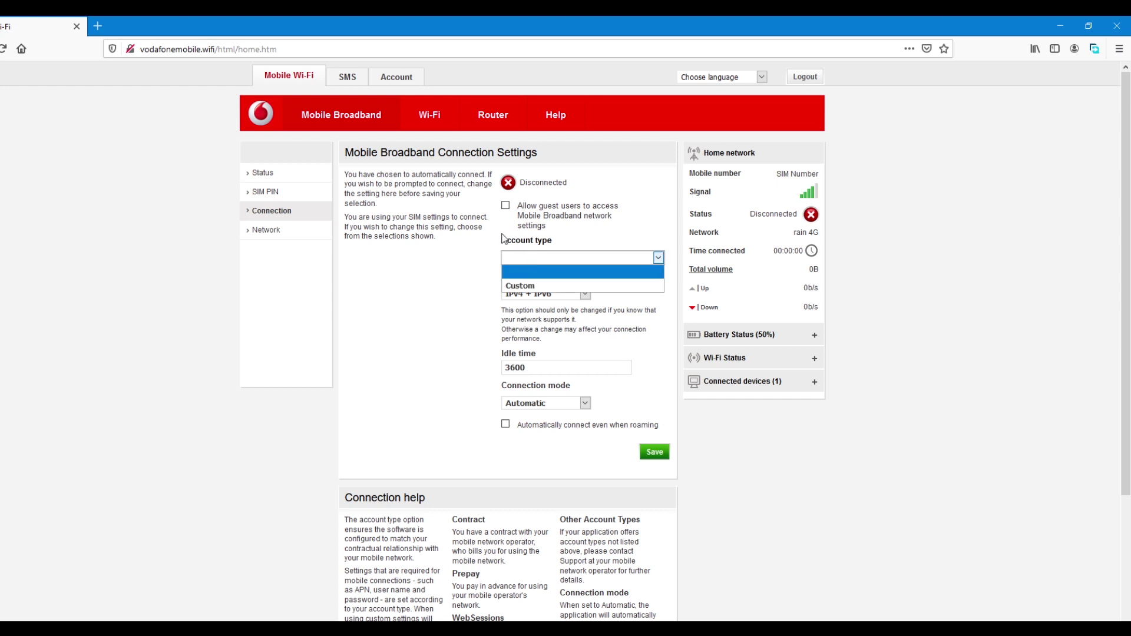
click(537, 286)
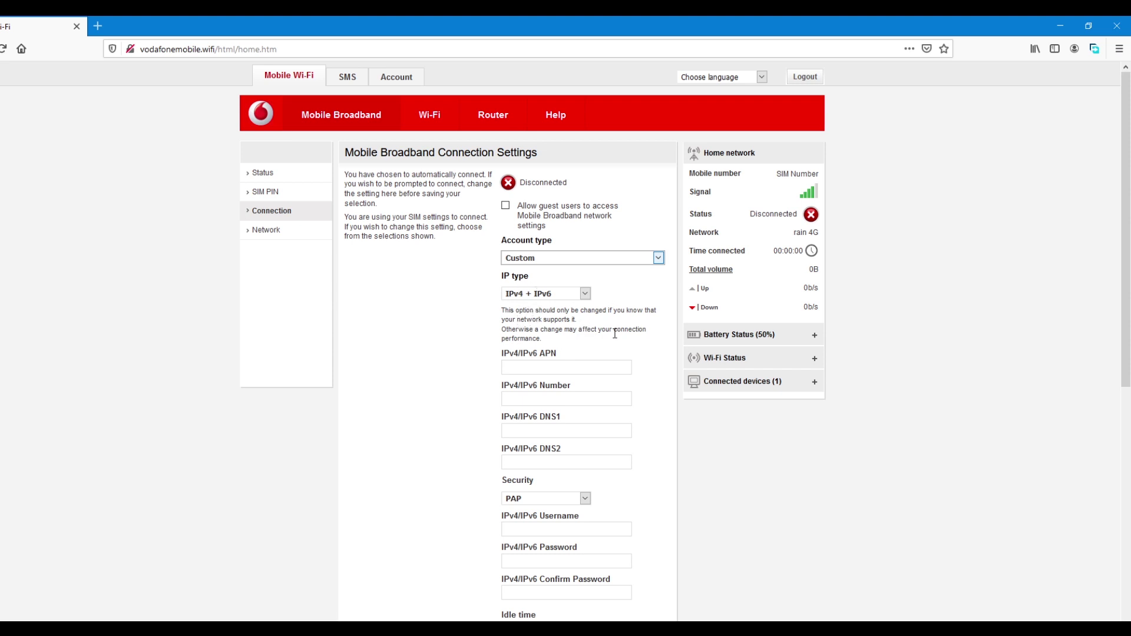
click(543, 372)
text(rain)
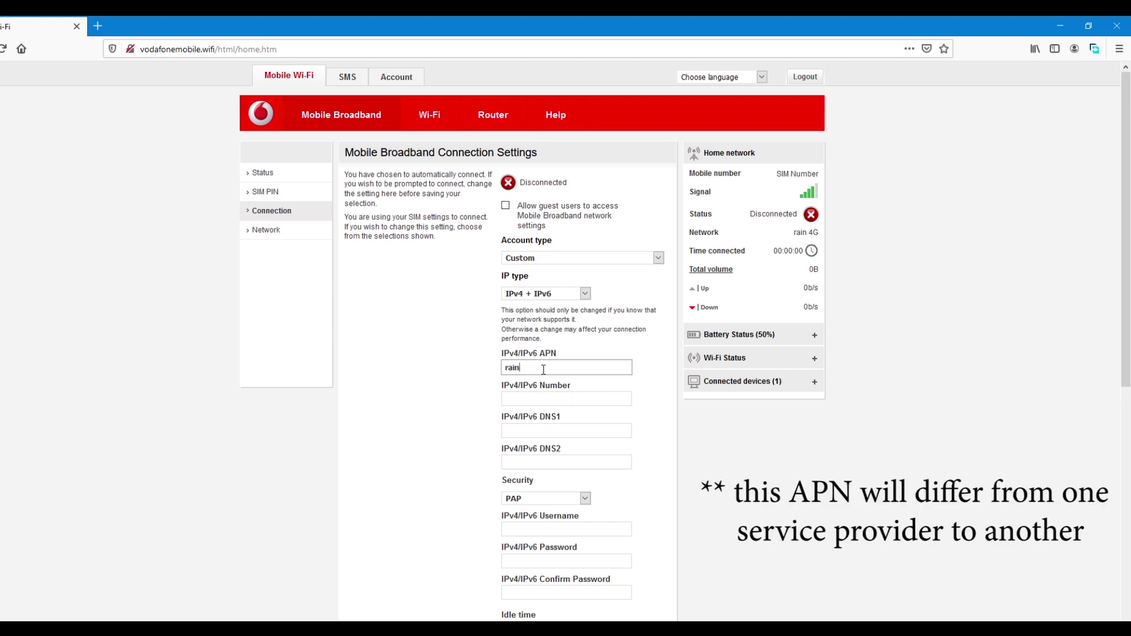
click(533, 399)
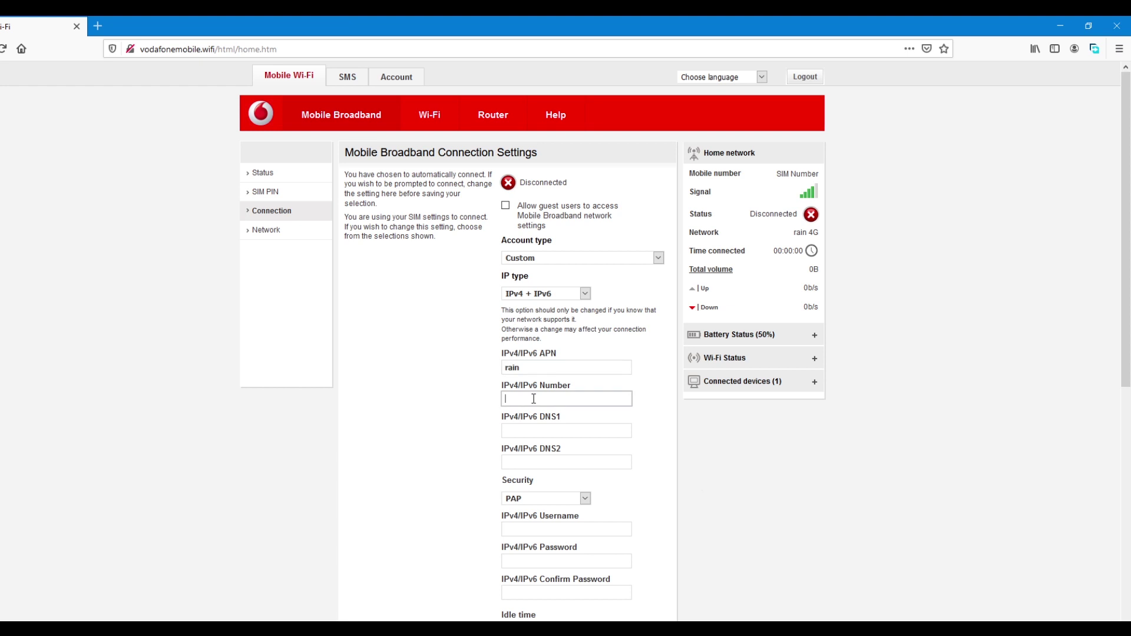
text(*101#)
- Save the connection settings twice so the router connects on rain 4G
scroll(669, 465, down, 1)
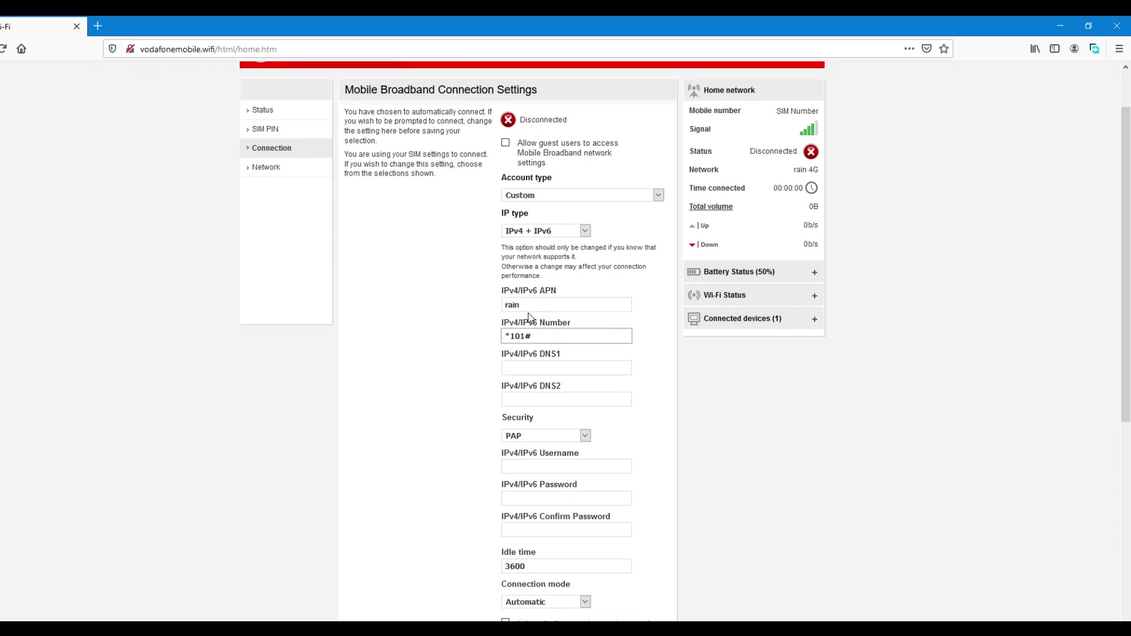
scroll(642, 559, down, 2)
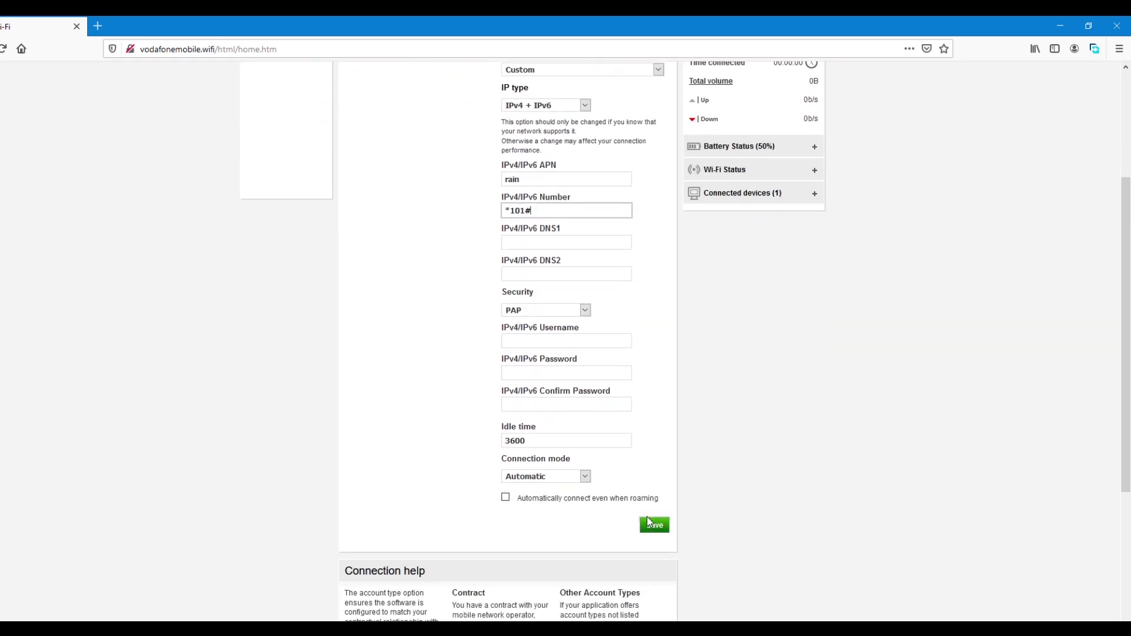
click(654, 526)
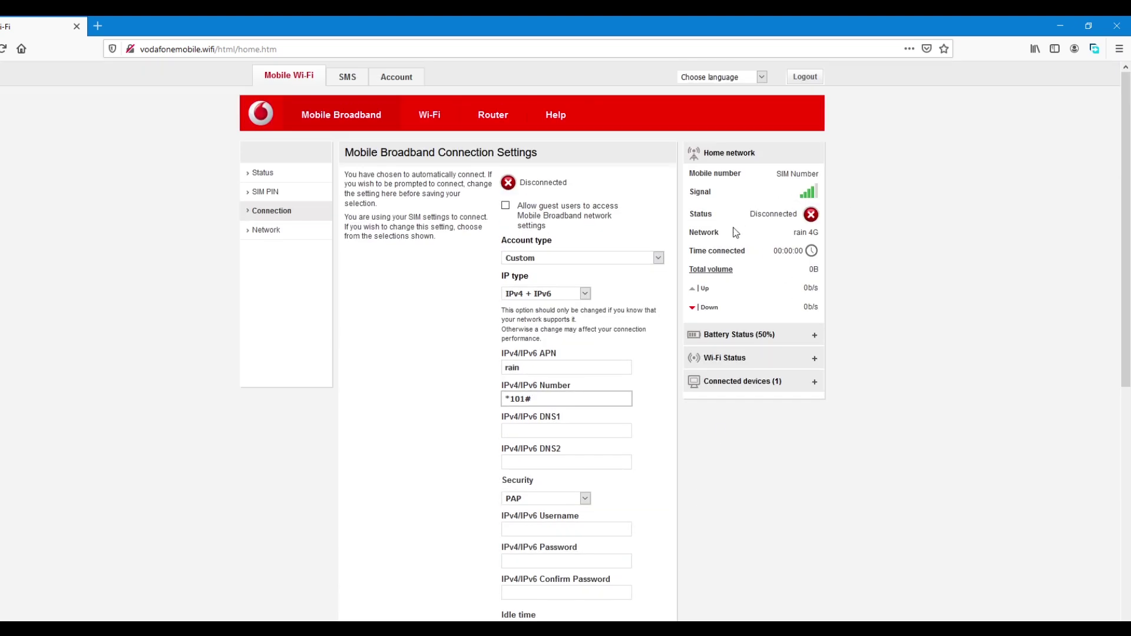
scroll(787, 345, down, 3)
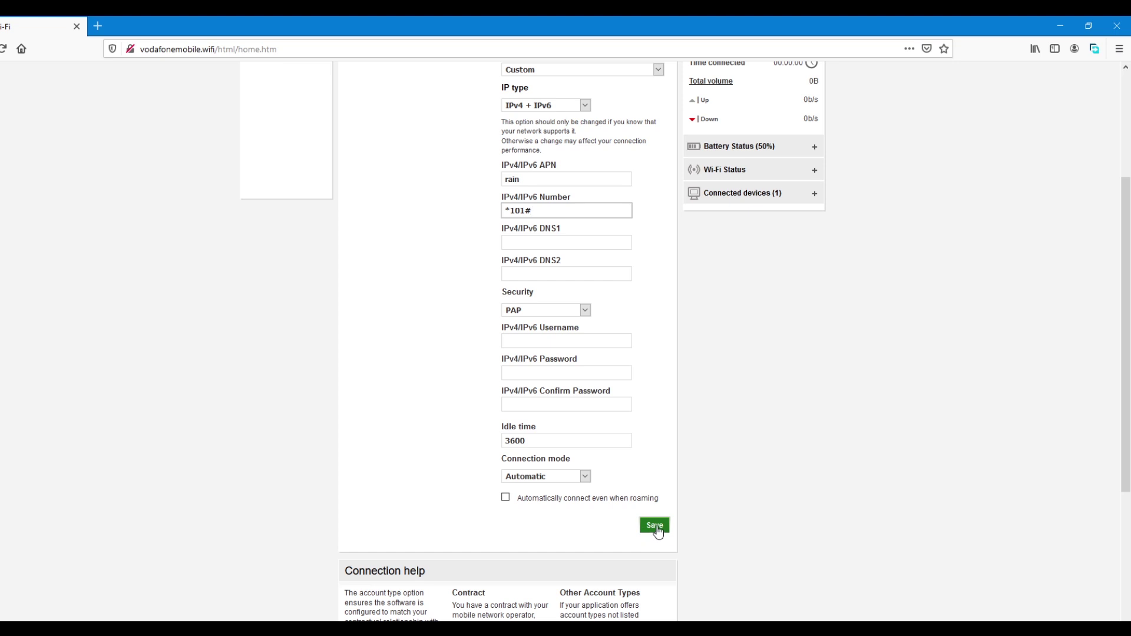
click(655, 527)
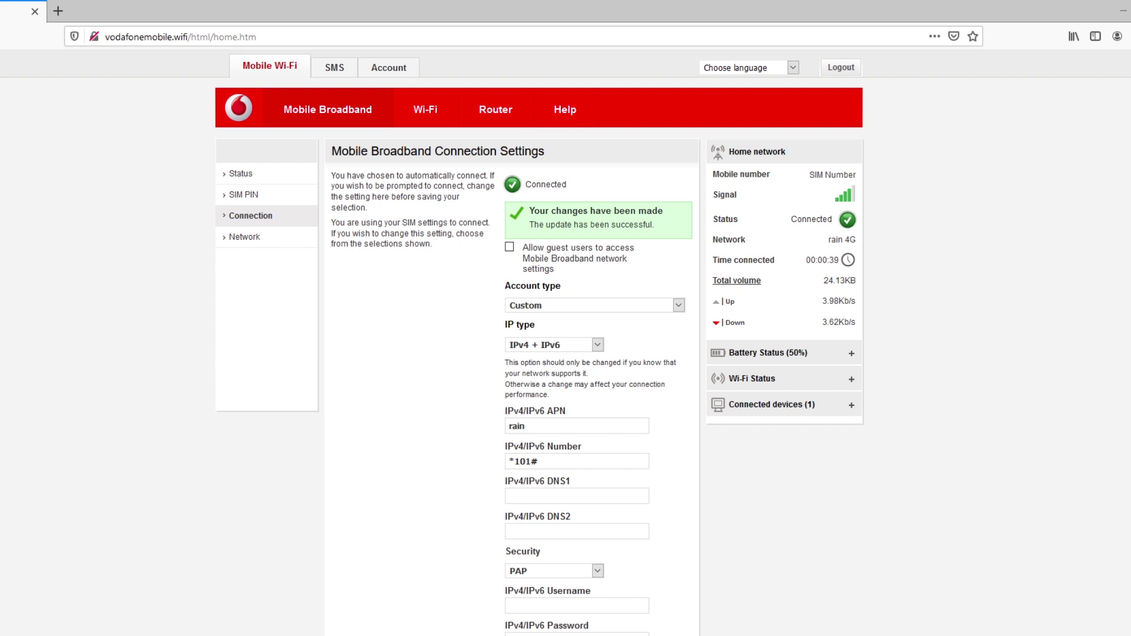
- Go through Router and Wi-Fi settings to the Wi-Fi Security page
click(482, 112)
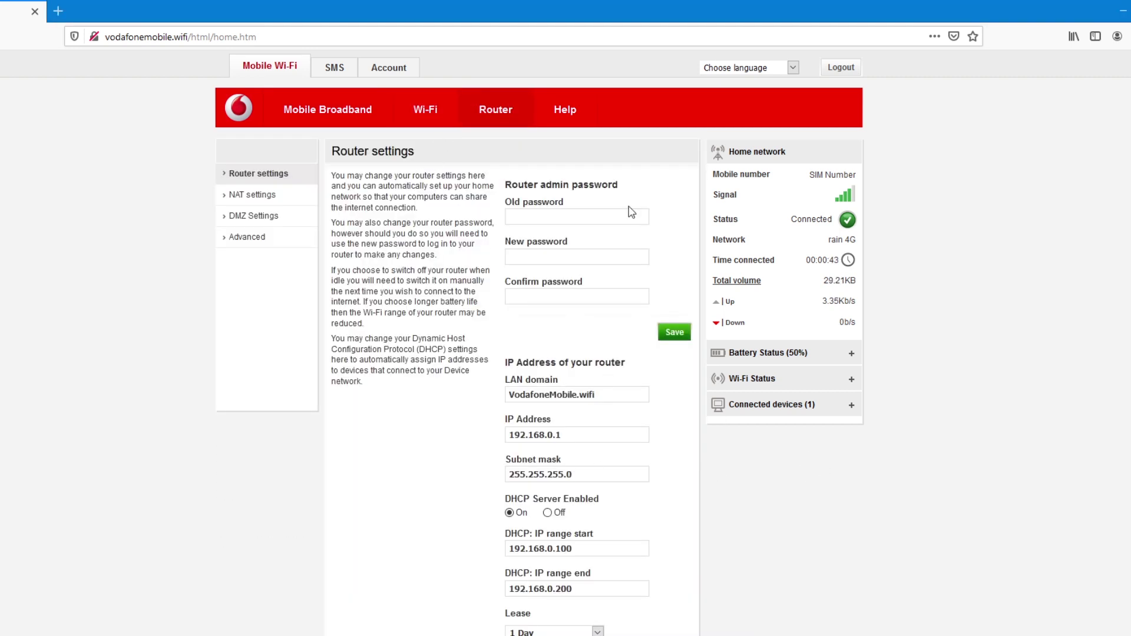
scroll(686, 435, down, 5)
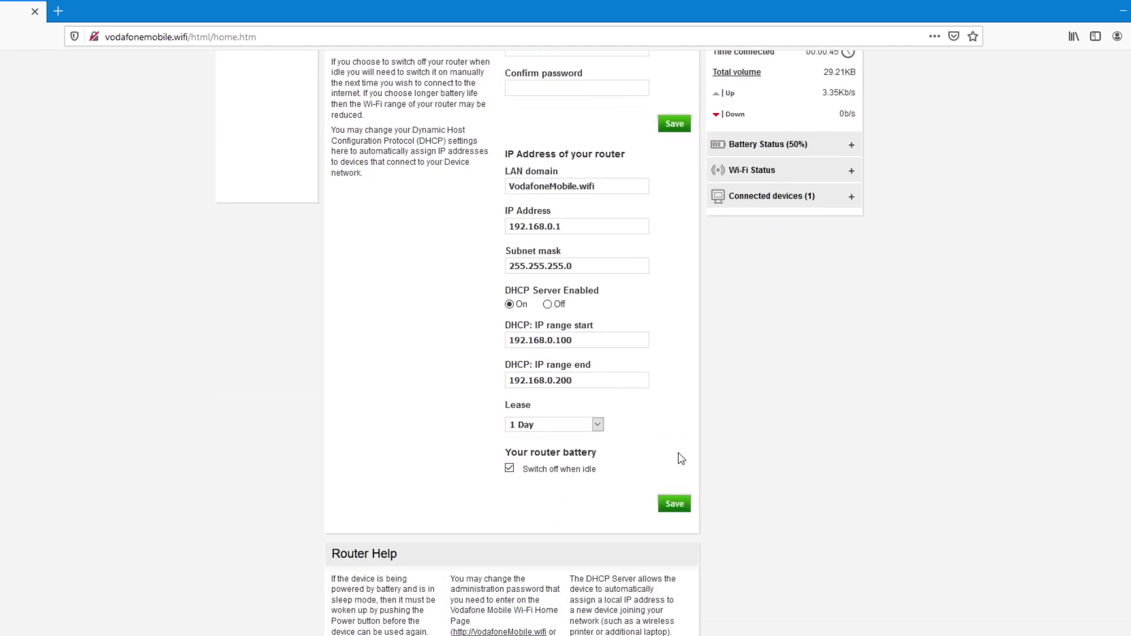
scroll(646, 266, up, 5)
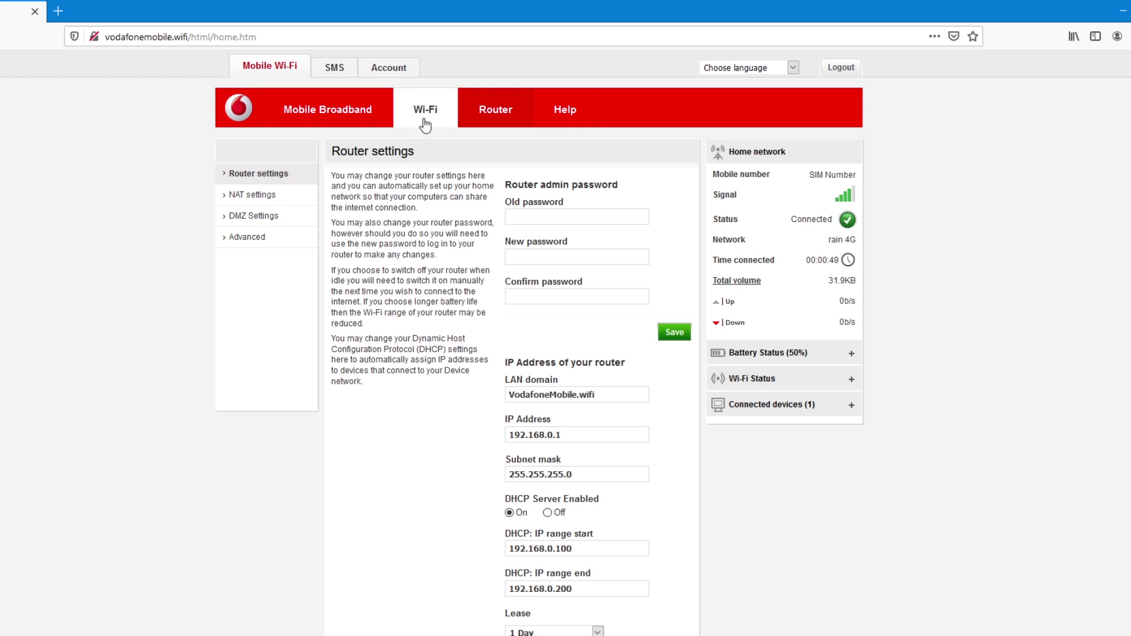
click(426, 111)
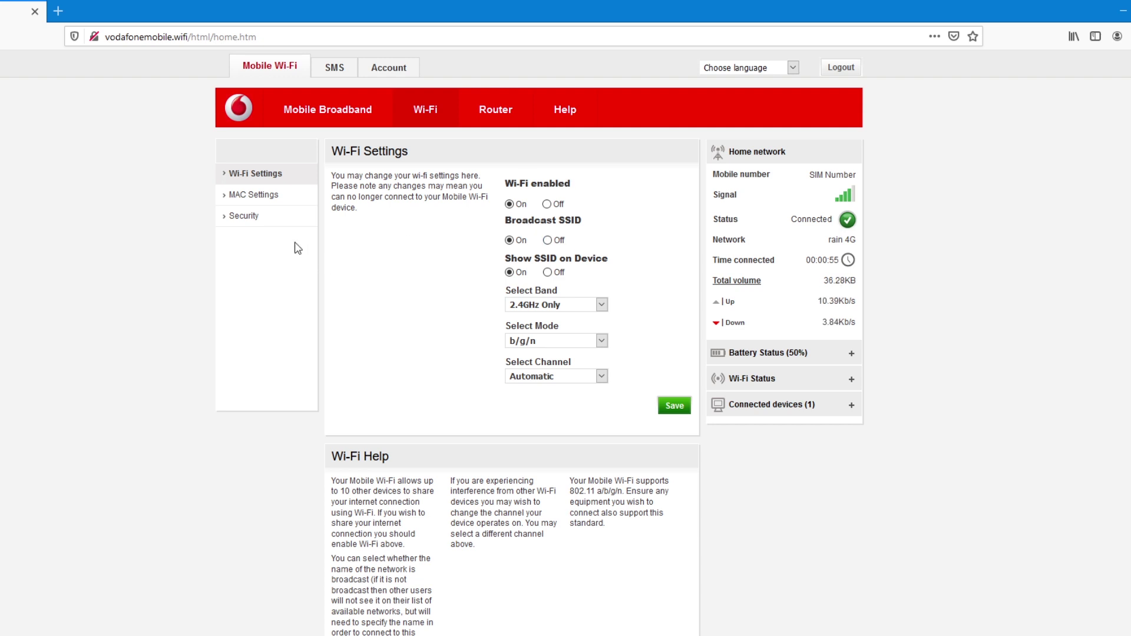
click(243, 217)
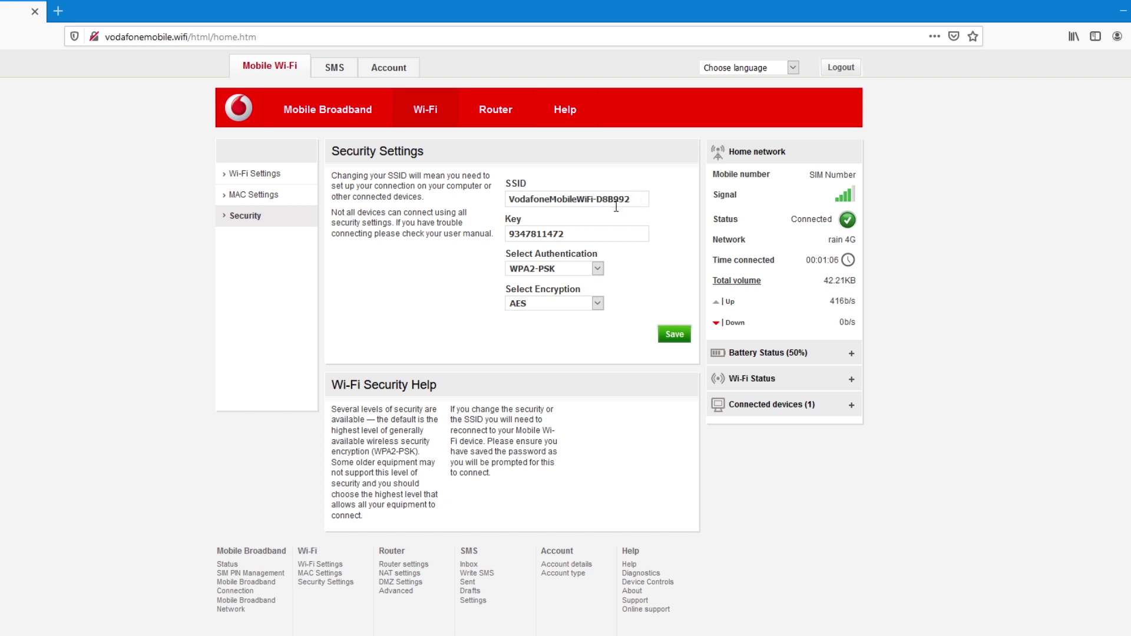
- Rename the SSID to 'Aimerance_Mobile', replace the Wi-Fi key, and save
drag(642, 204, 494, 210)
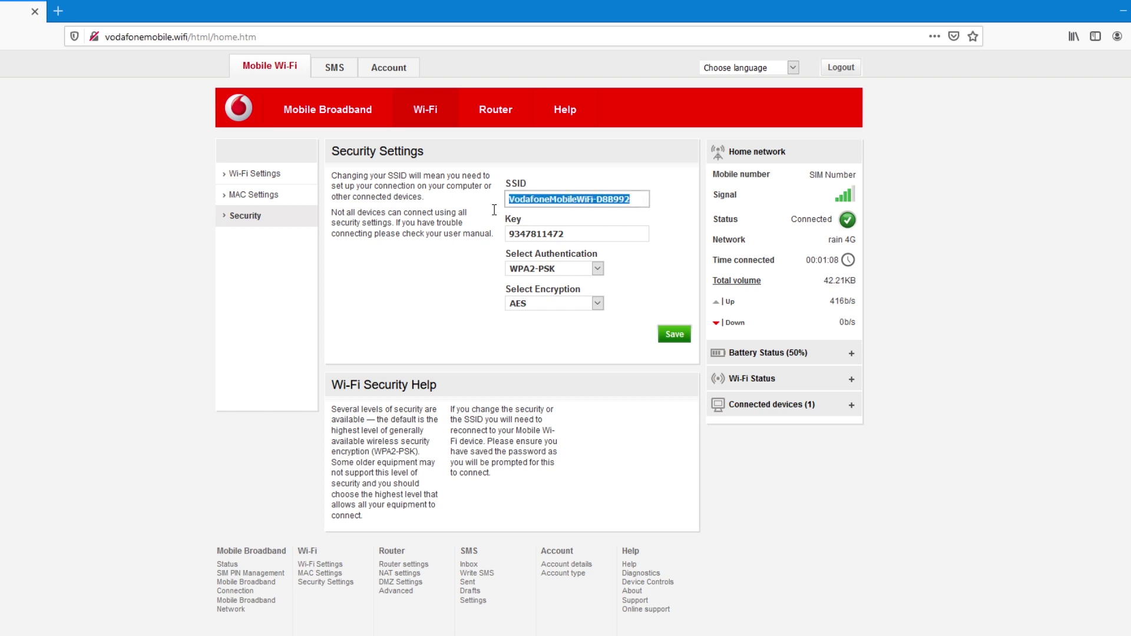
text(A)
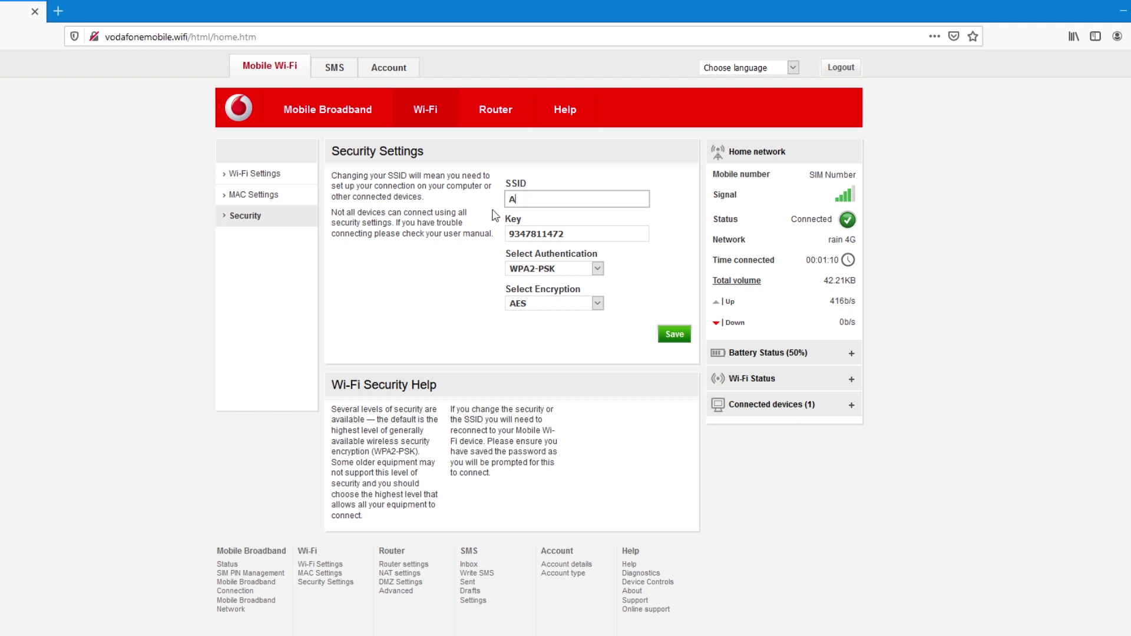
text(imerance_Mobile)
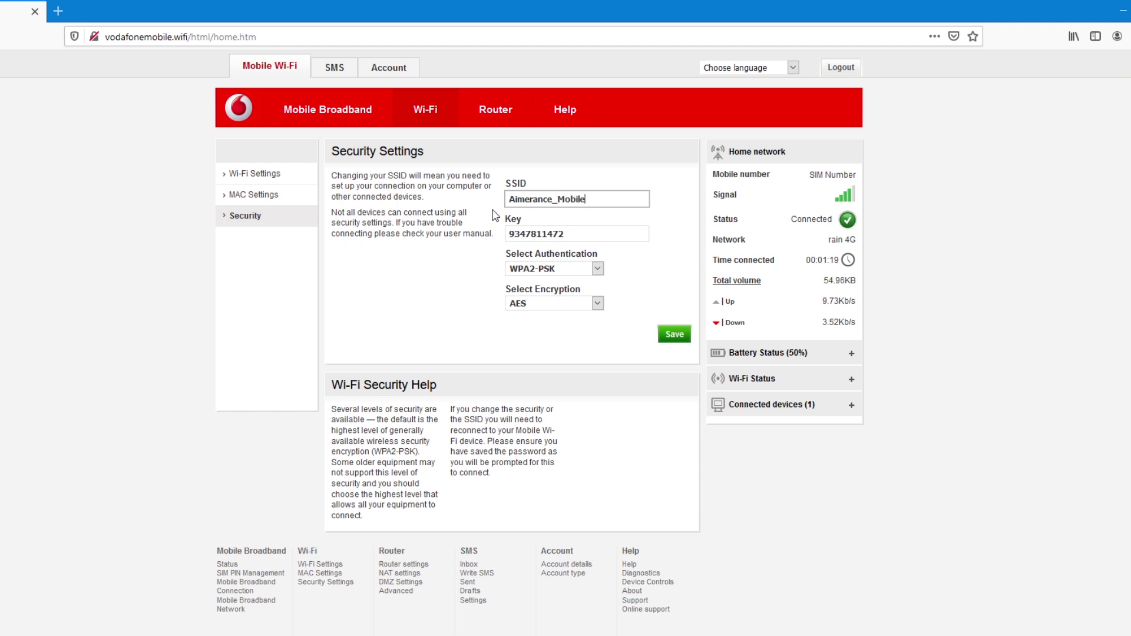
drag(606, 228, 445, 241)
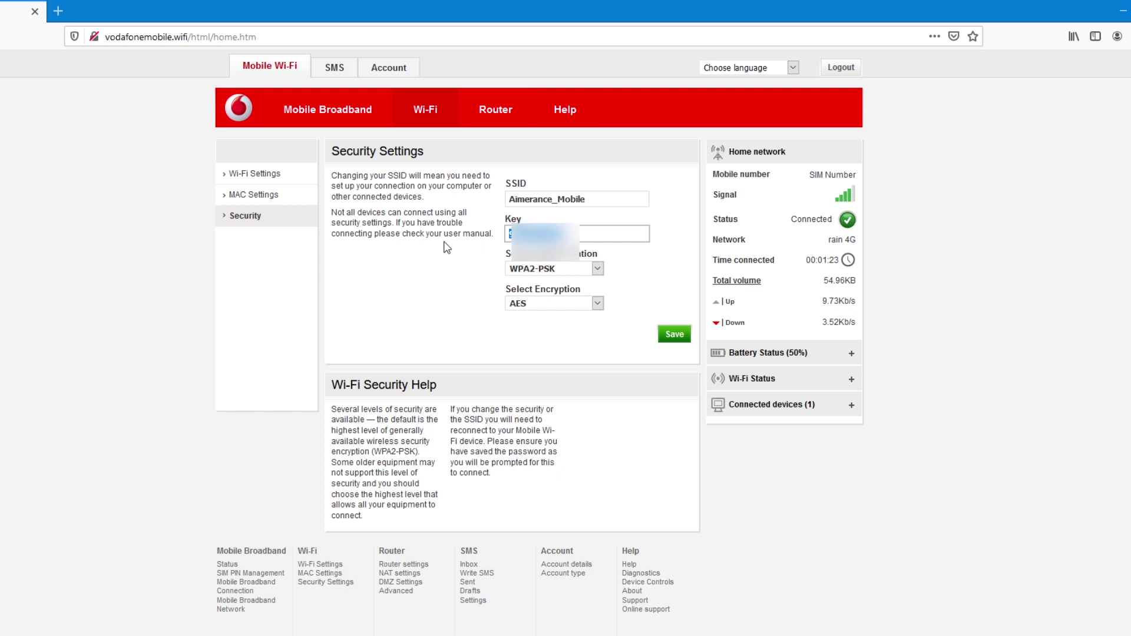
click(447, 247)
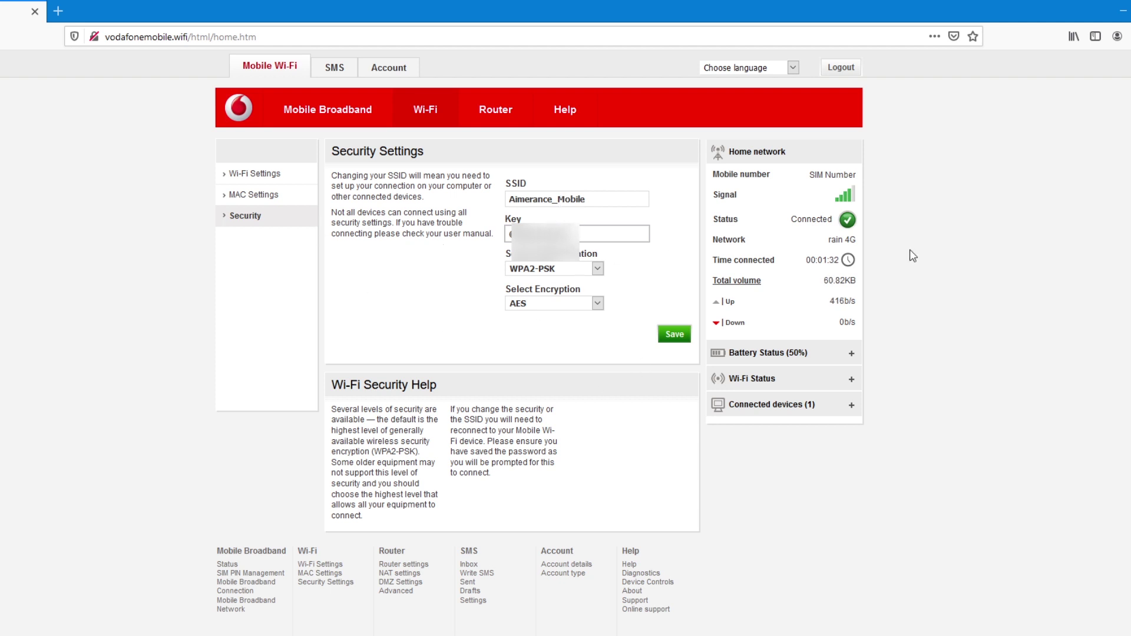
click(674, 334)
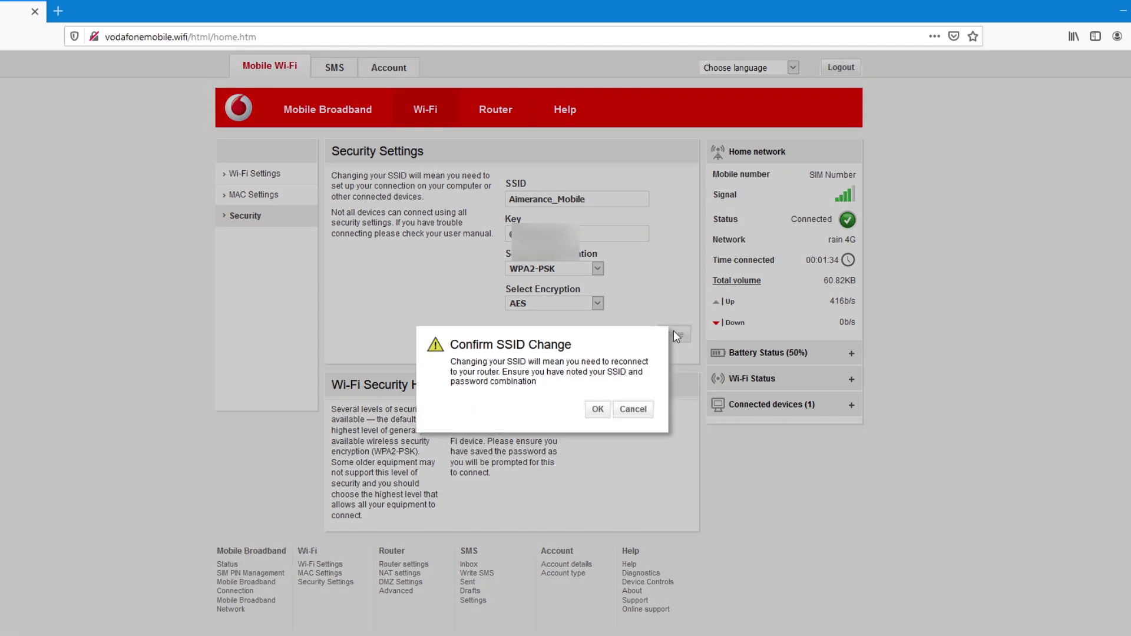
- Confirm the SSID change so the new network name and key are saved
click(597, 410)
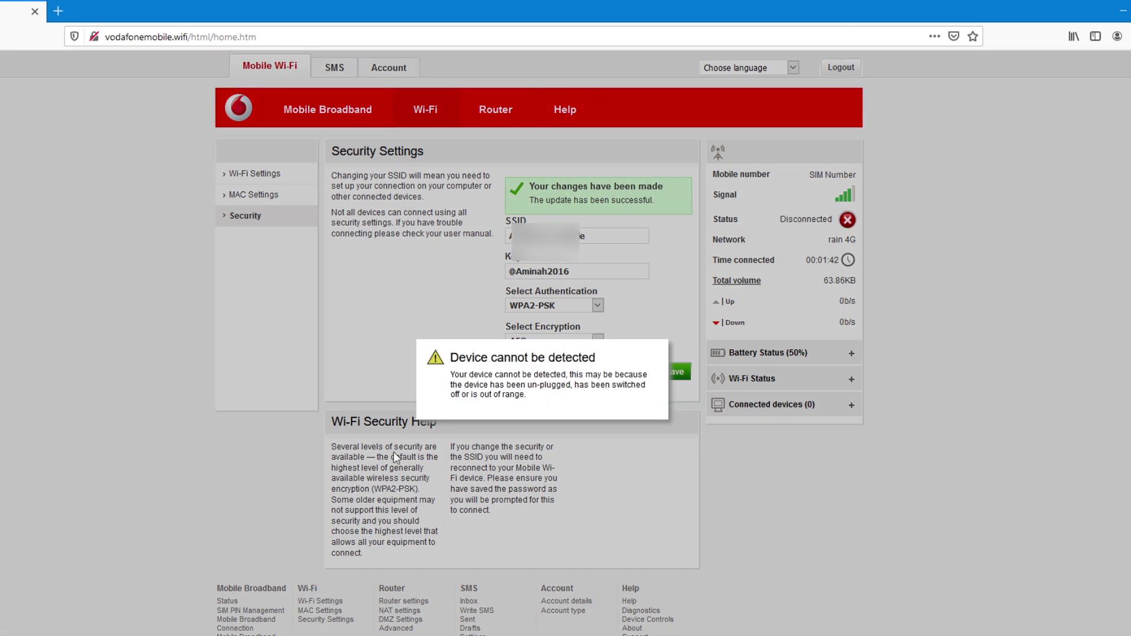
triple_click(645, 394)
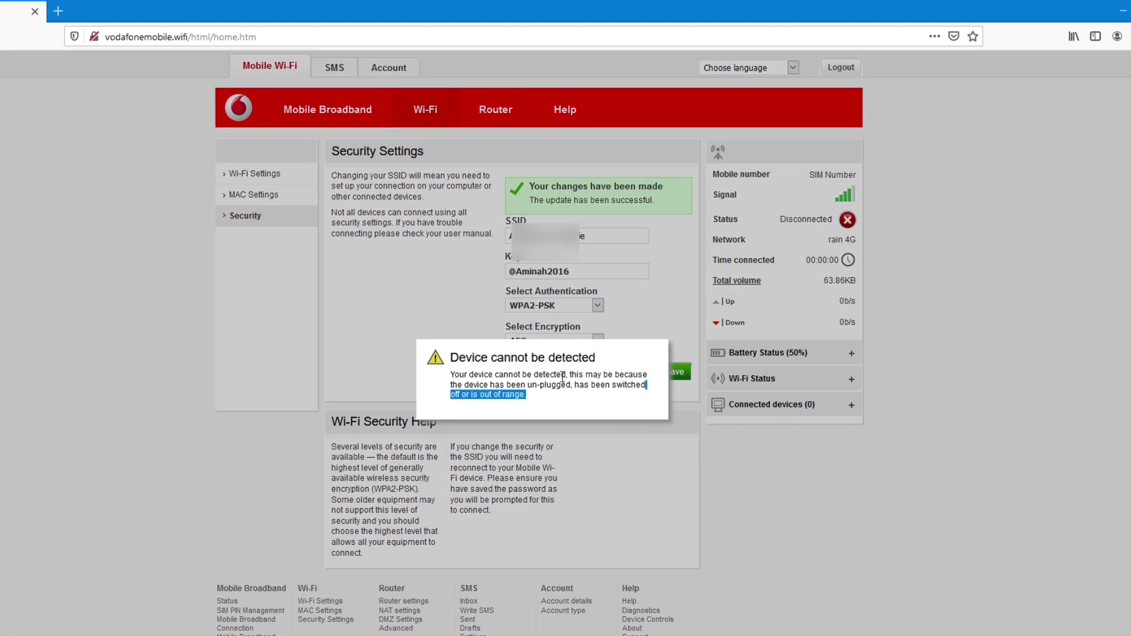
click(560, 377)
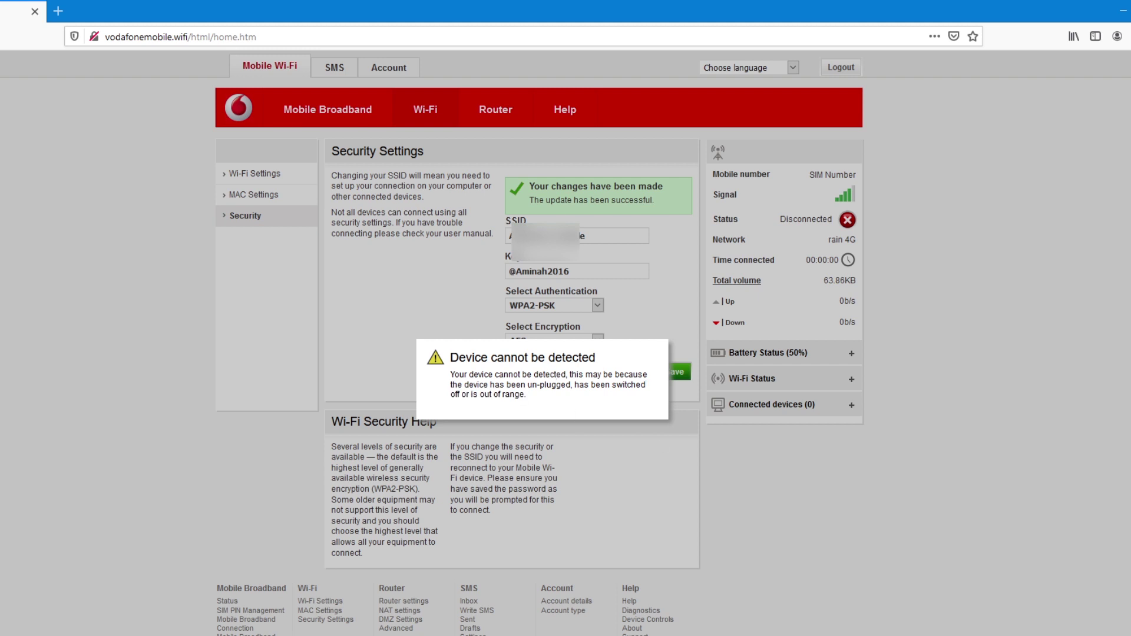